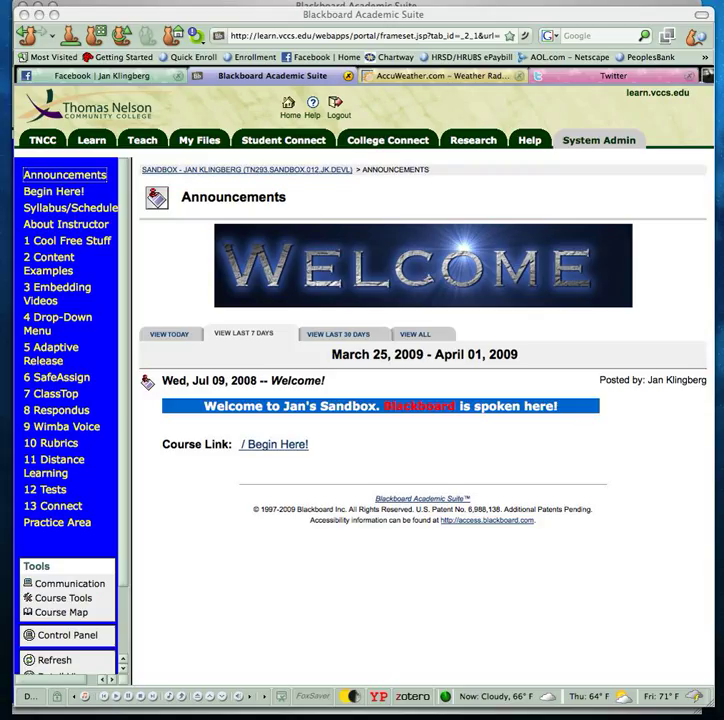
# Open the submission page of Add Assignment Sample from the 2 Content Examples area.
pyautogui.click(49, 263)
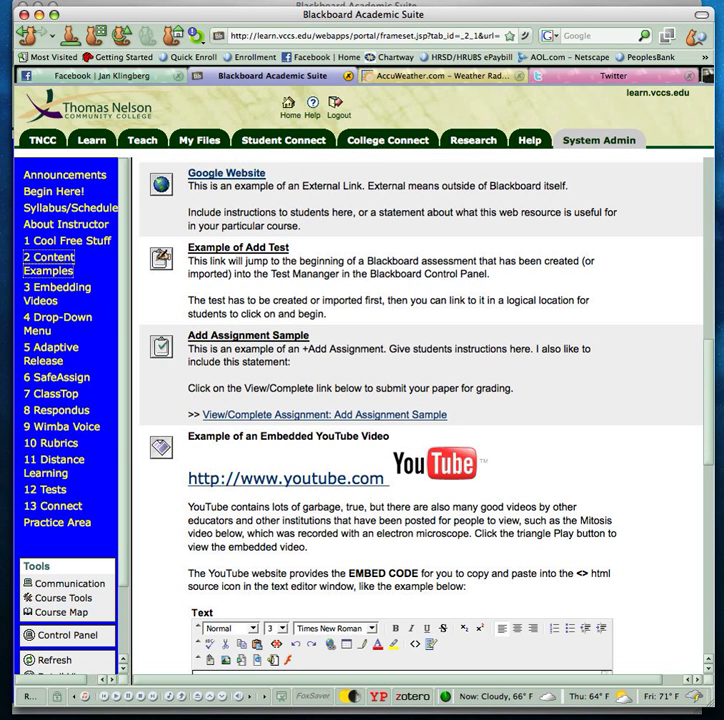
pyautogui.moveTo(195, 336); pyautogui.dragTo(449, 415)
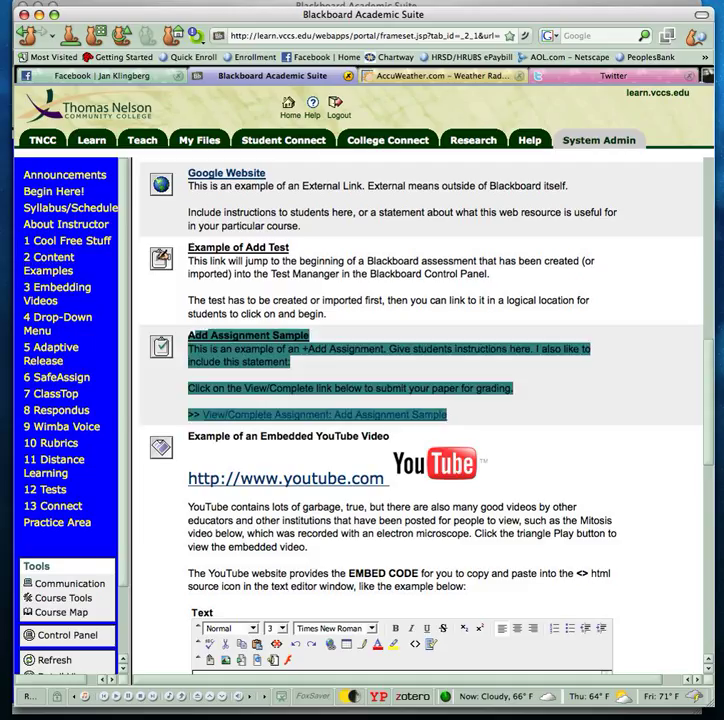
pyautogui.click(500, 414)
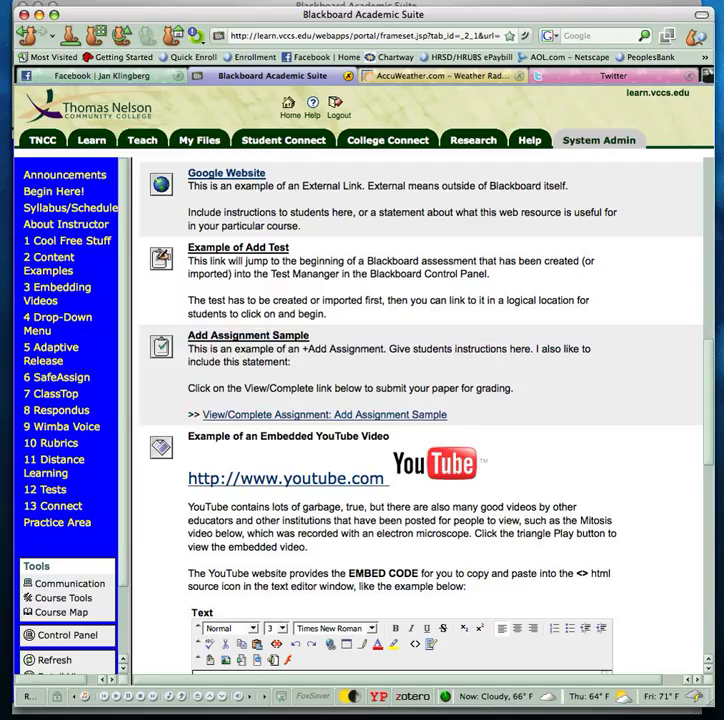
pyautogui.click(325, 415)
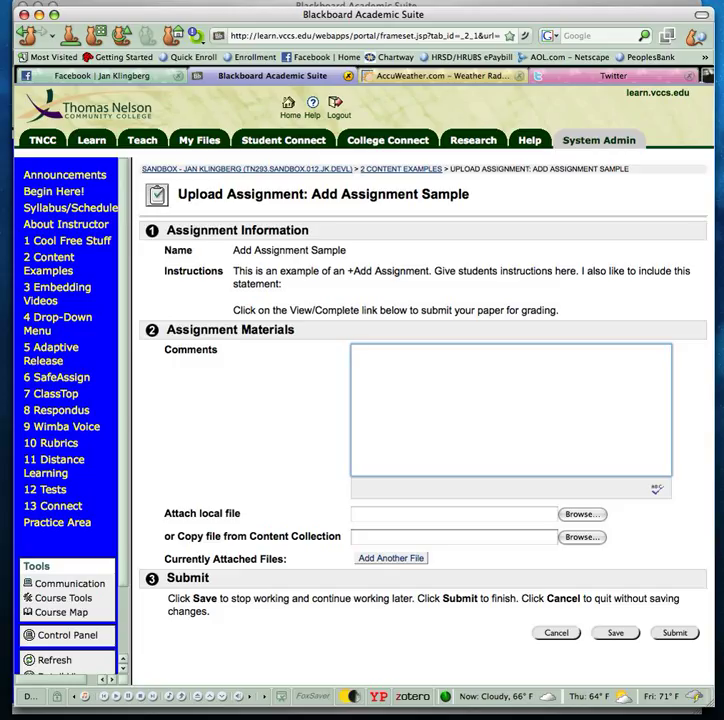
# Enter "Comment" in the submission comments and choose a file from Documents as the local attachment.
pyautogui.write('Comment')
pyautogui.click(582, 514)
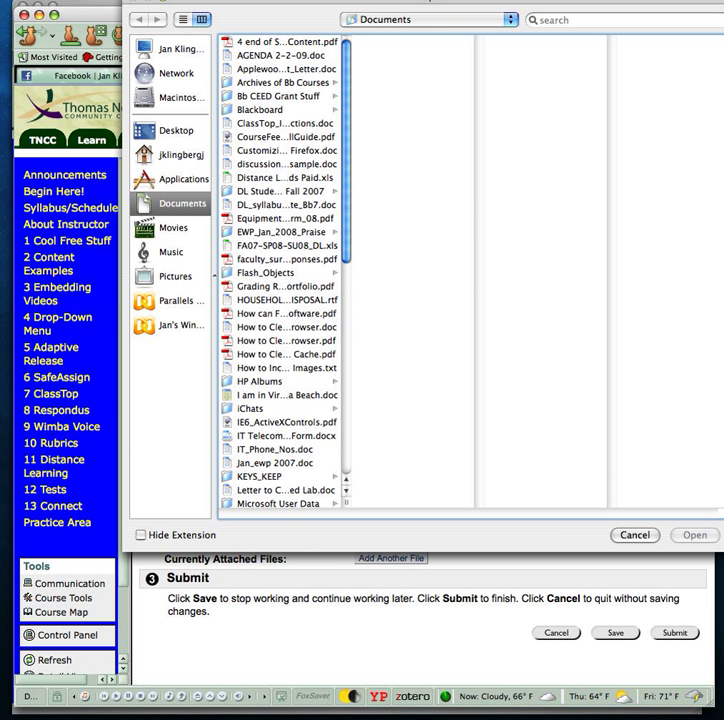
pyautogui.doubleClick(286, 42)
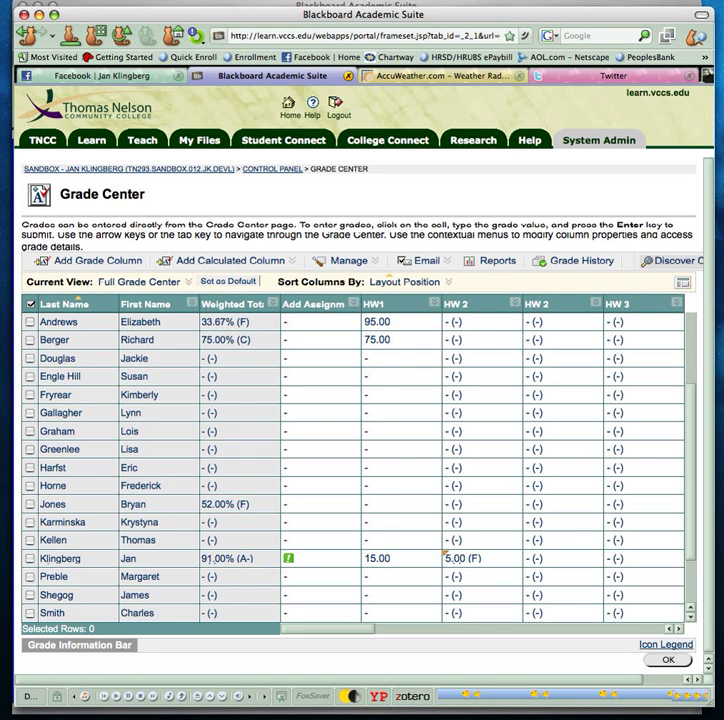
# Open the Assignment File Download page for the Add Assignment Sample column of the Grade Center.
pyautogui.scroll(-5, 353, 460)
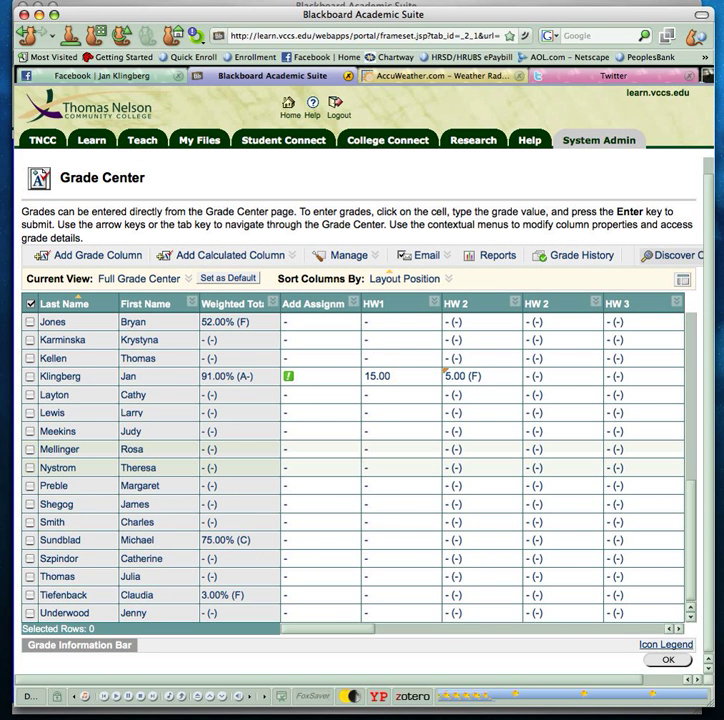
pyautogui.scroll(-2, 330, 400)
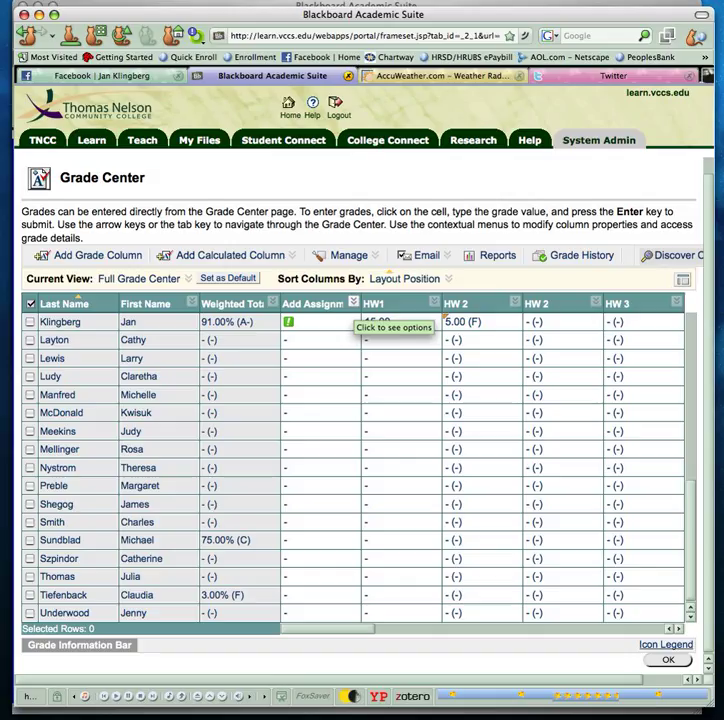
pyautogui.click(354, 303)
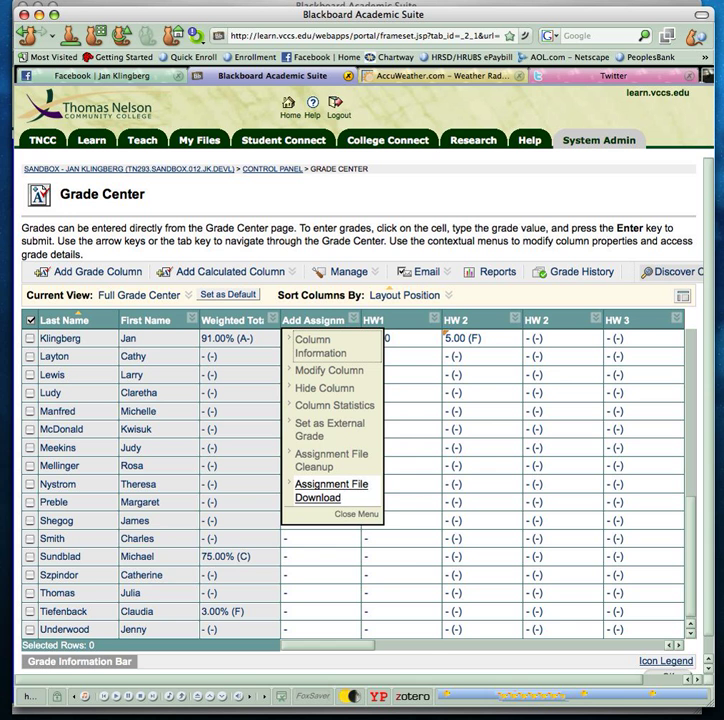
pyautogui.click(331, 491)
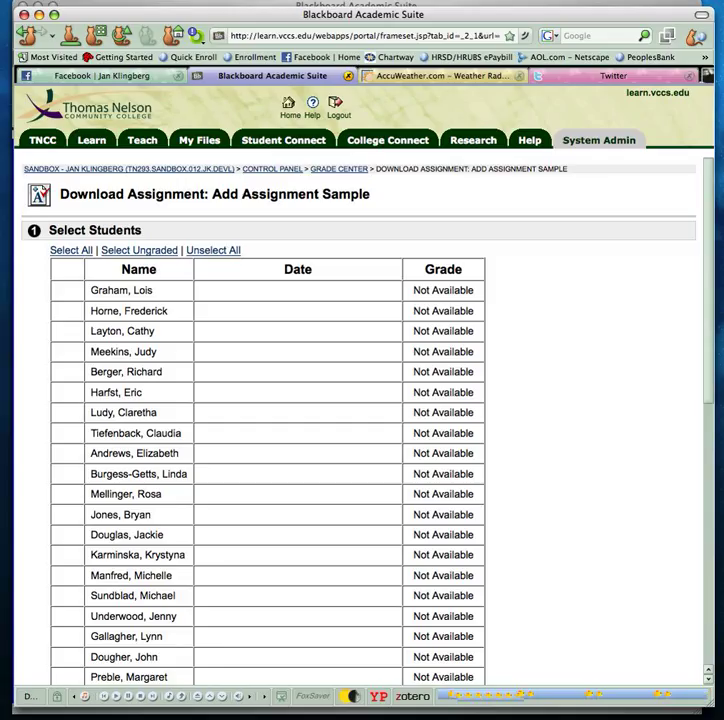
# Package the submission marked Needs Grading in the student list and download the packaged assignments.
pyautogui.scroll(-3, 362, 430)
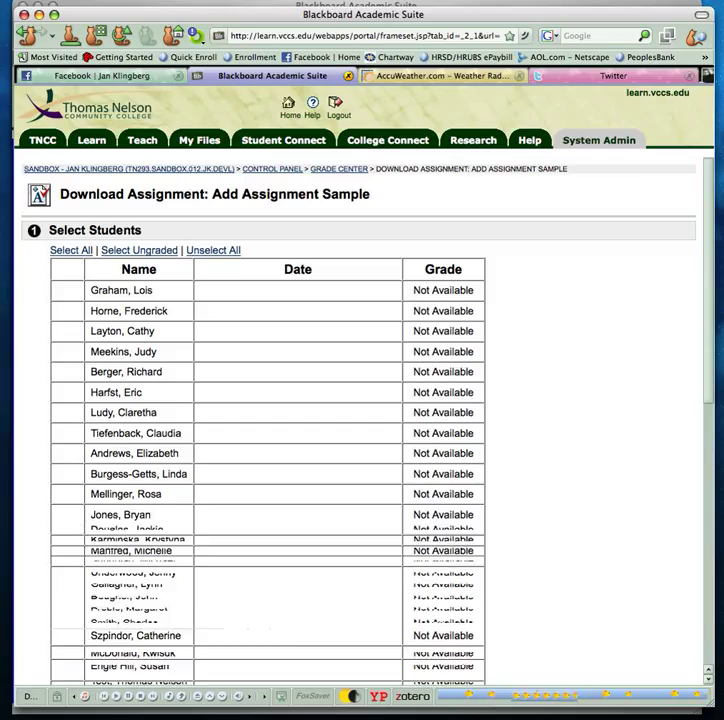
pyautogui.scroll(-5, 362, 420)
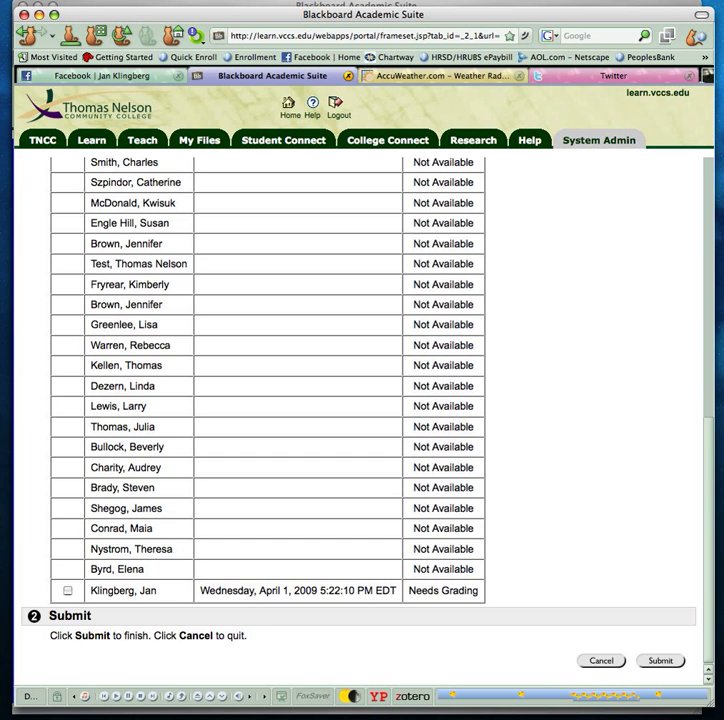
pyautogui.scroll(5, 362, 420)
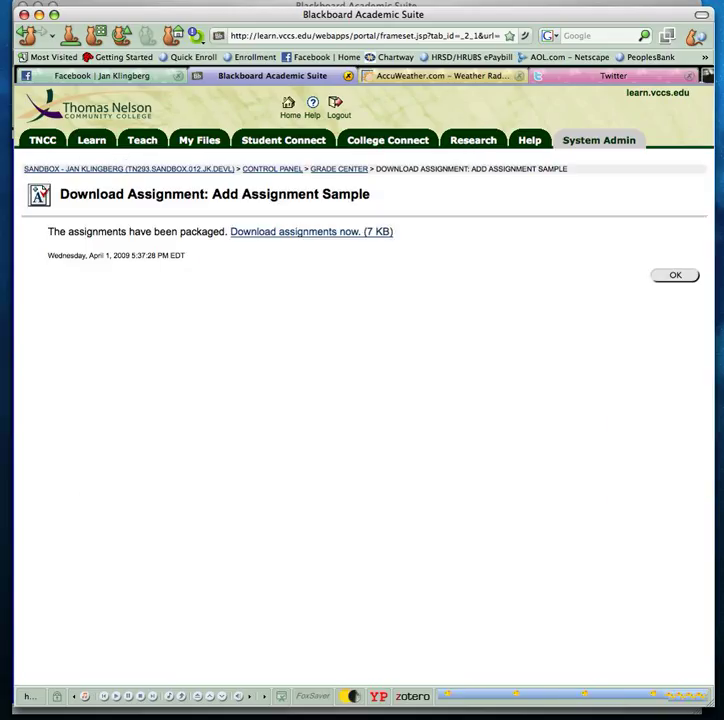
pyautogui.click(302, 233)
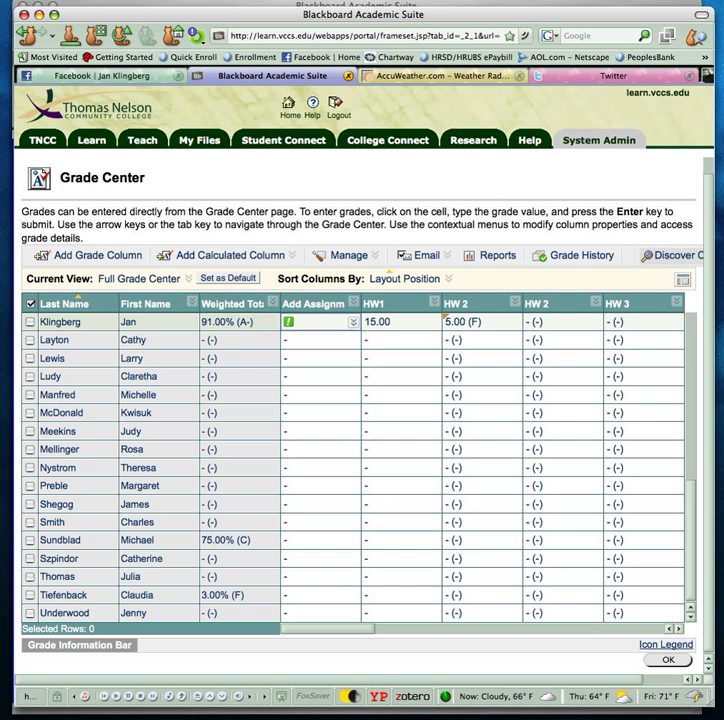
# Open the grade details of the submitted Add Assignment Sample and look through the neighbouring student's record.
pyautogui.click(352, 321)
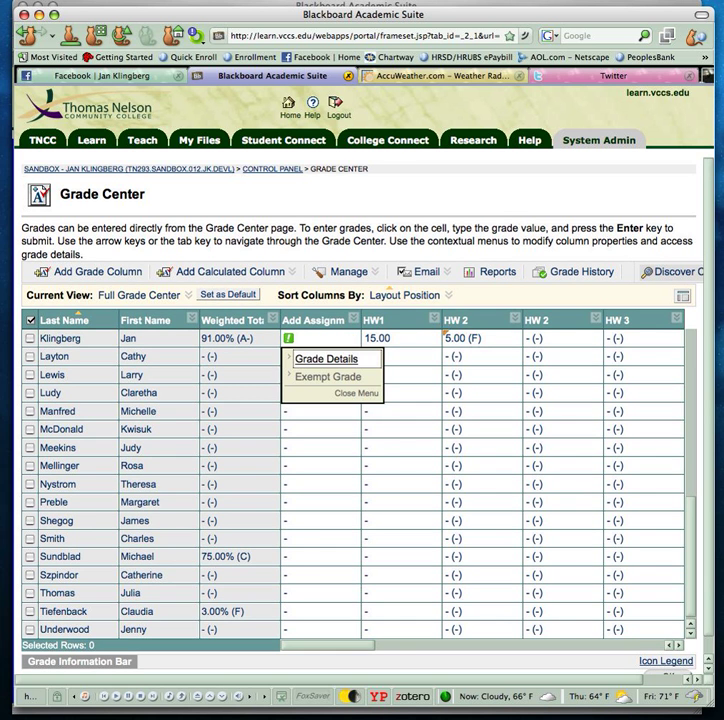
pyautogui.click(326, 358)
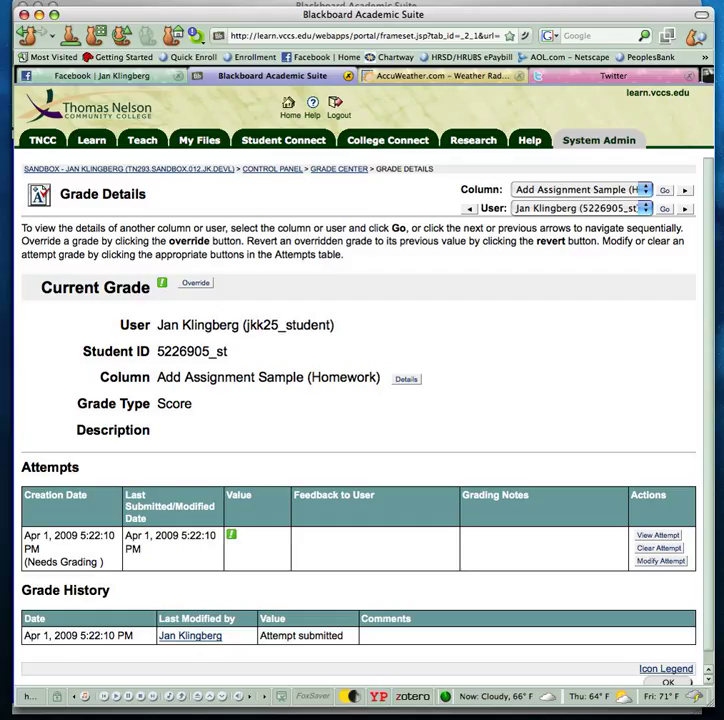
pyautogui.tripleClick(103, 194)
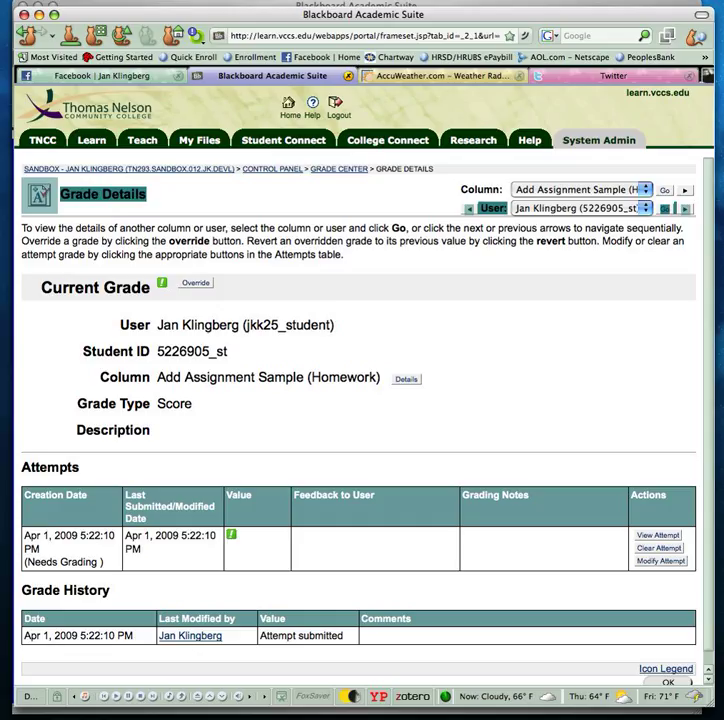
pyautogui.click(200, 196)
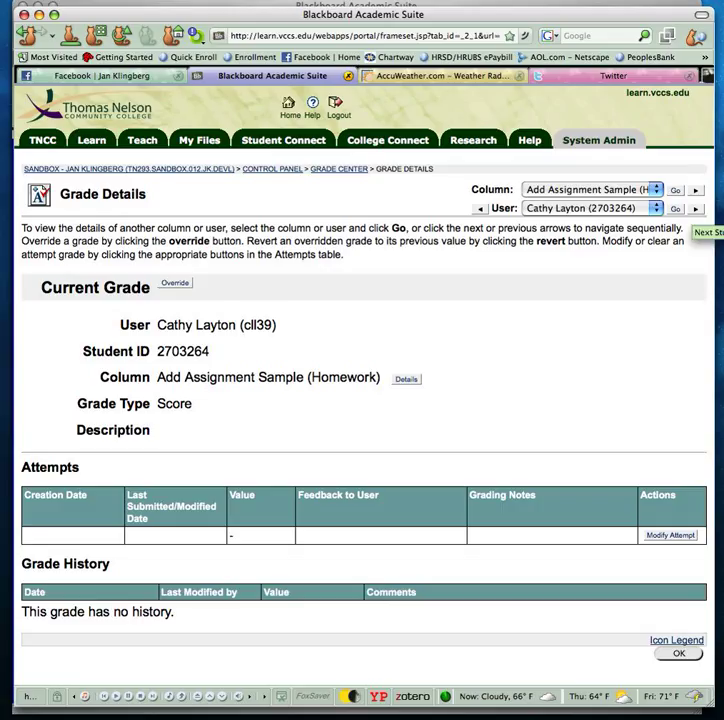
pyautogui.click(696, 208)
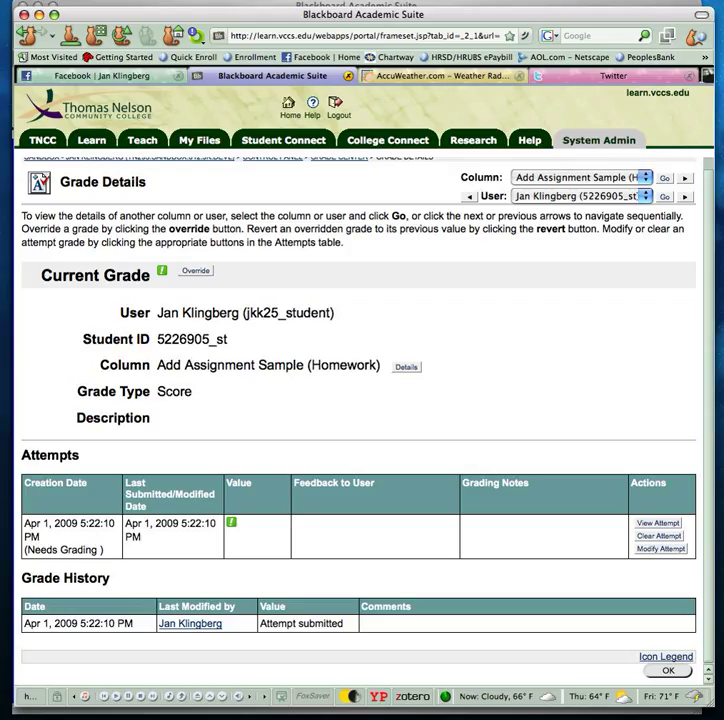
# View the submitted attempt, open its file Assignment 3 for Professor X.rtf with Microsoft Word from Office 2008, and close the document.
pyautogui.click(658, 523)
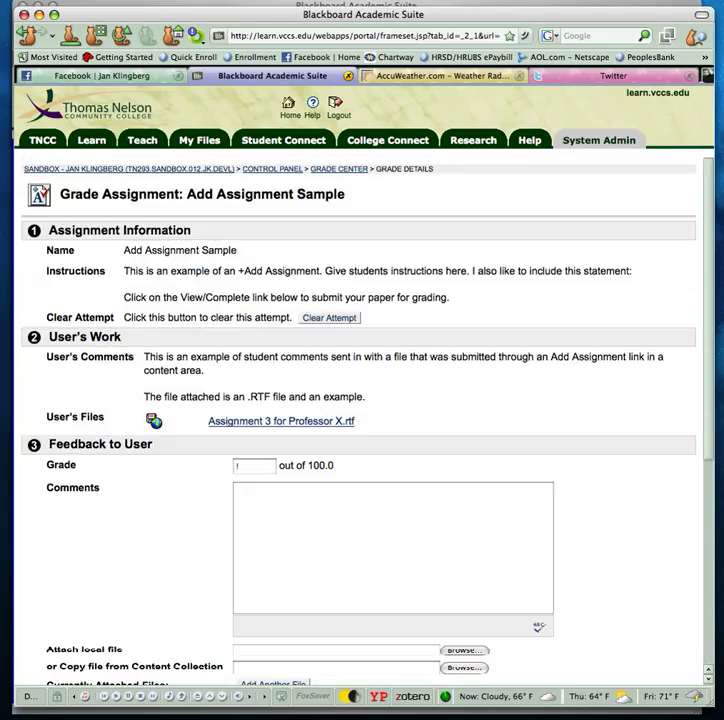
pyautogui.scroll(-1, 362, 417)
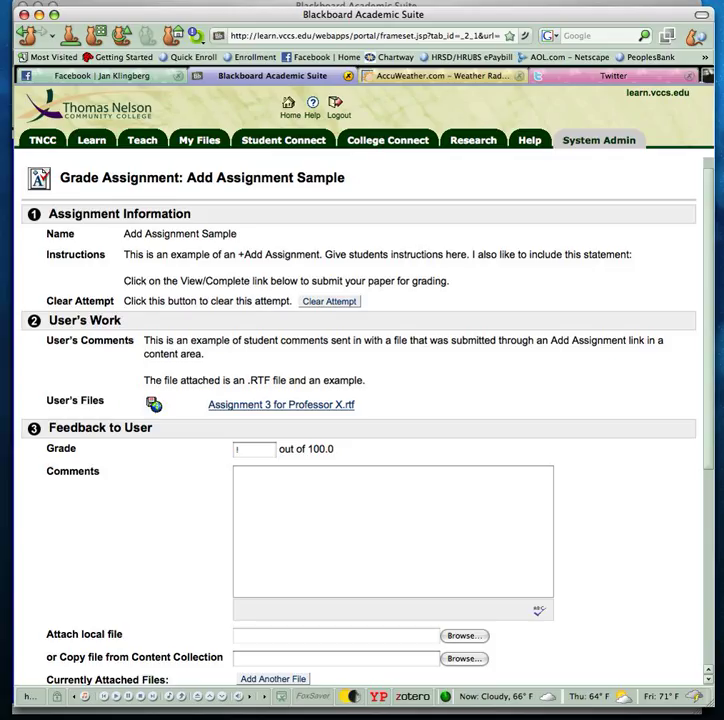
pyautogui.click(281, 405)
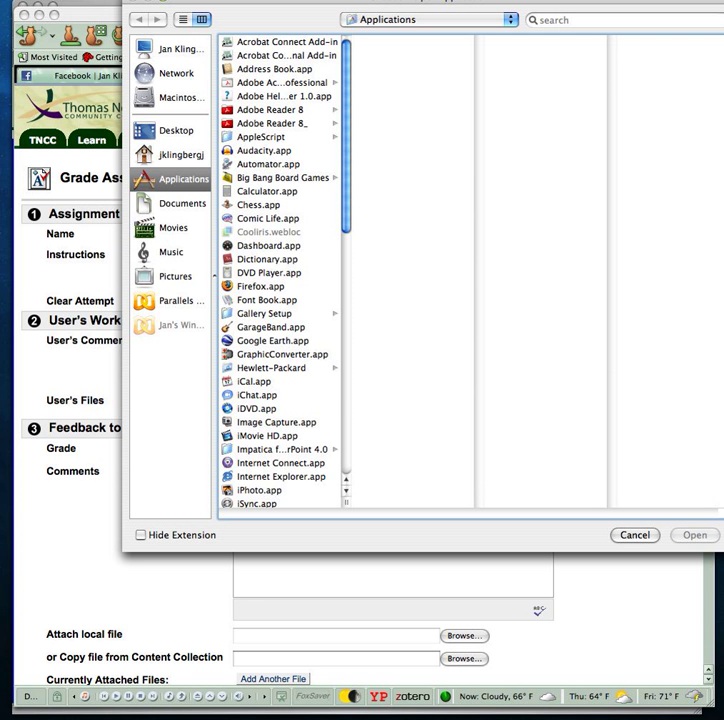
pyautogui.scroll(-10, 280, 270)
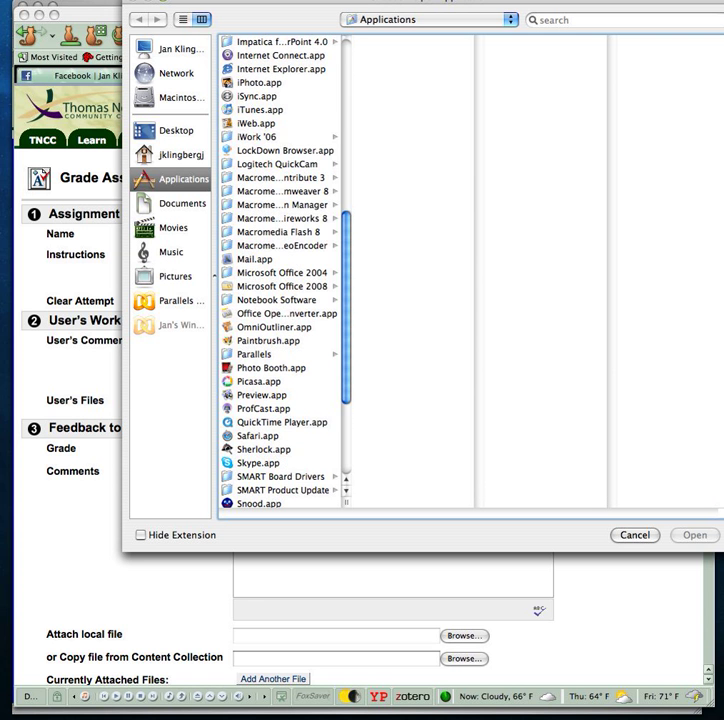
pyautogui.moveTo(346, 502); pyautogui.dragTo(501, 502)
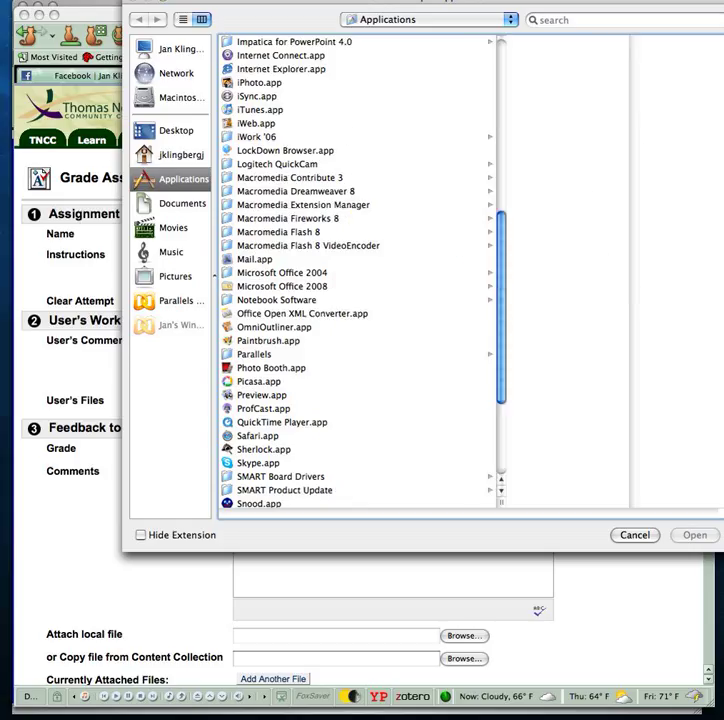
pyautogui.click(282, 286)
pyautogui.click(566, 110)
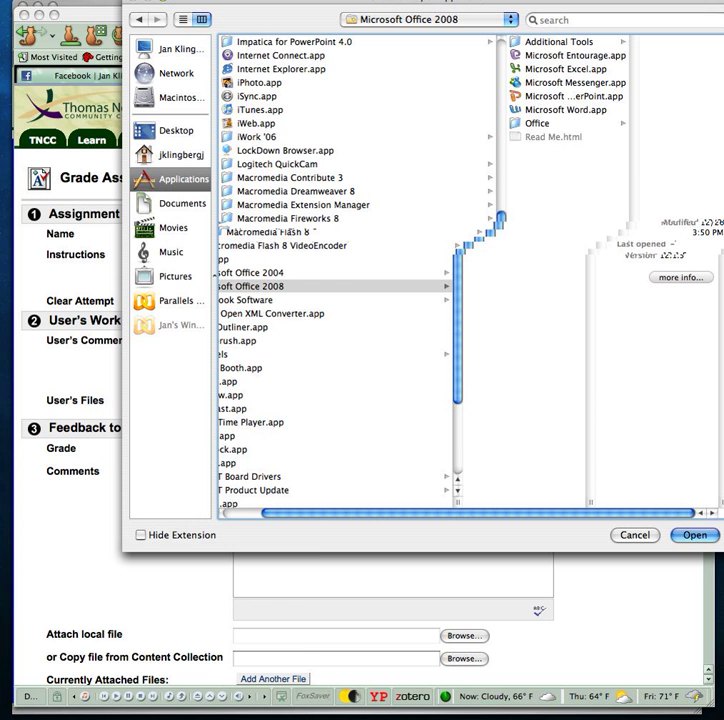
pyautogui.click(695, 535)
pyautogui.click(563, 433)
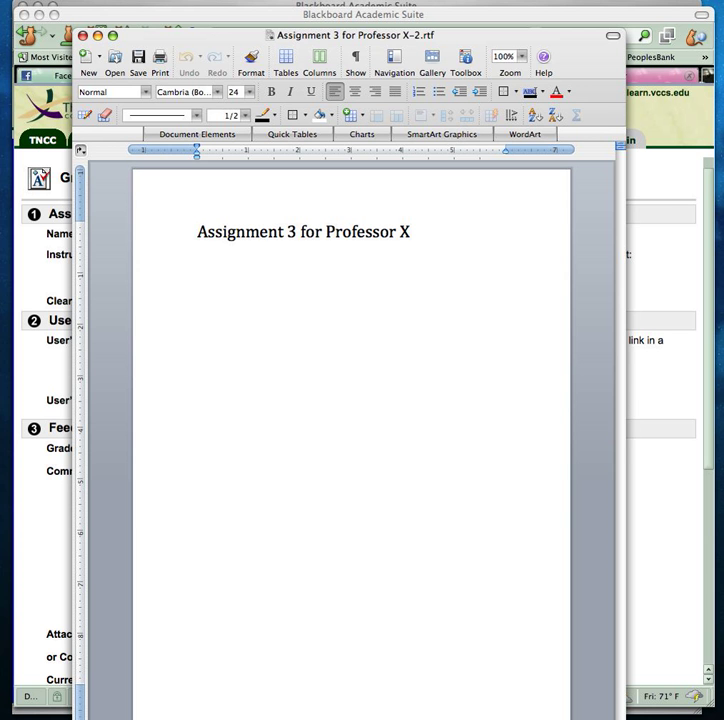
pyautogui.click(82, 35)
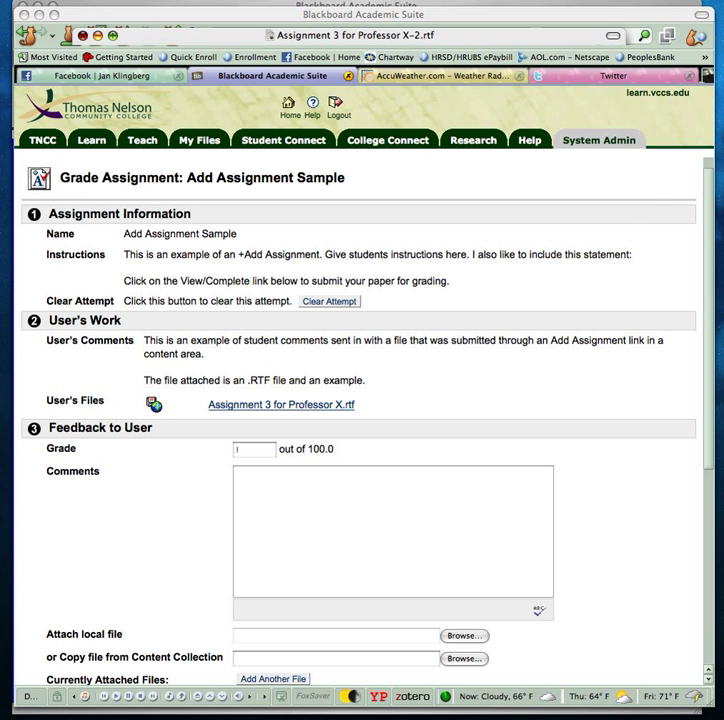
# Grade the assignment 100 out of 100.0 and enter "Comments back to the student" as the feedback comment.
pyautogui.click(238, 449)
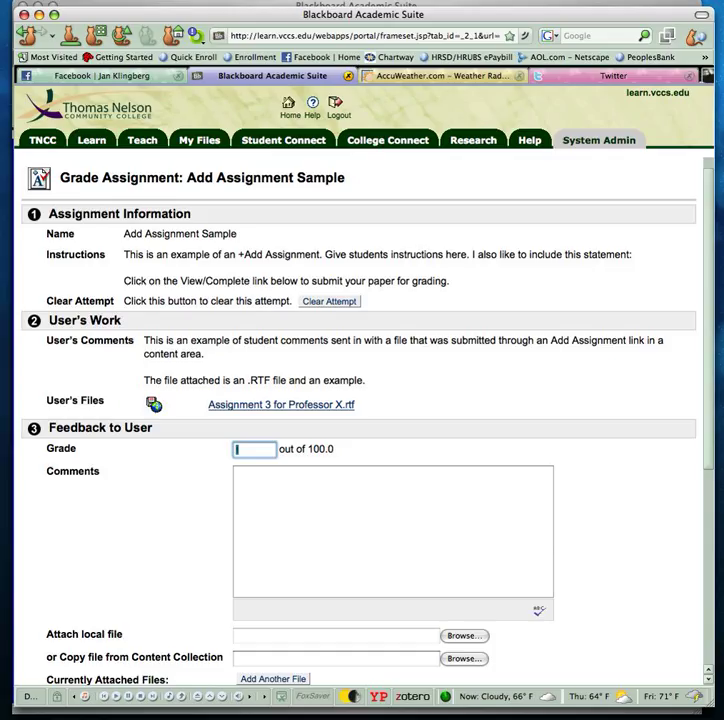
pyautogui.write('100')
pyautogui.press('Tab')
pyautogui.write('S')
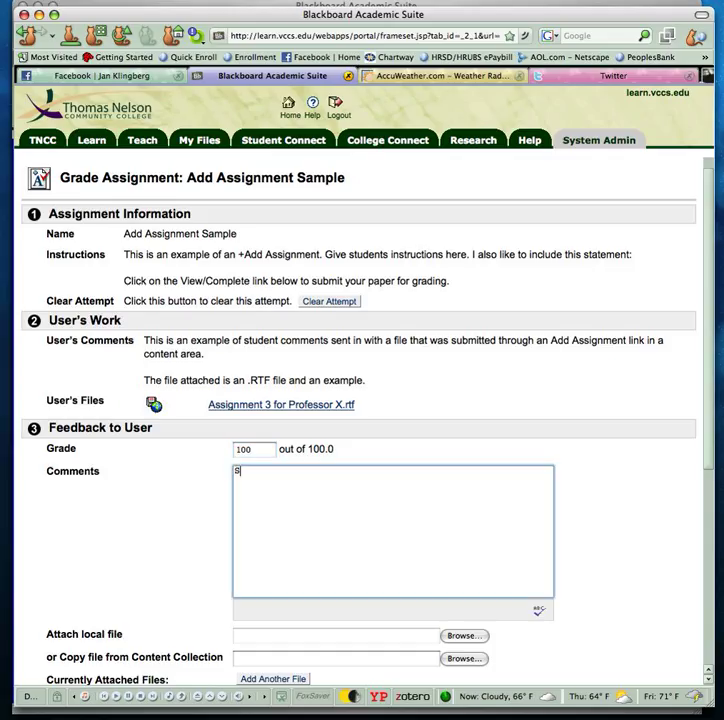
pyautogui.write('omments back to the s')
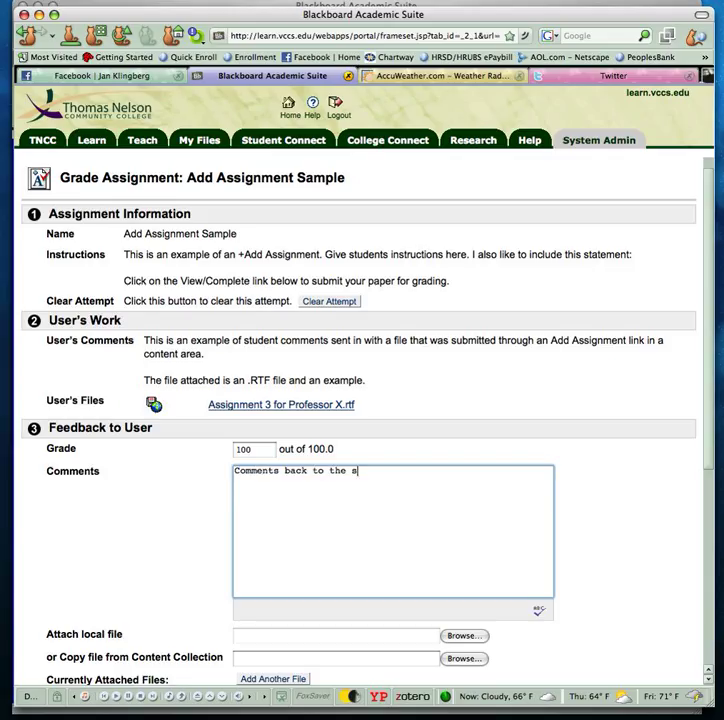
pyautogui.write('tudent')
# Switch to the student's document in Microsoft Word, add two line breaks after the title, and minimize the document.
pyautogui.scroll(-3, 360, 500)
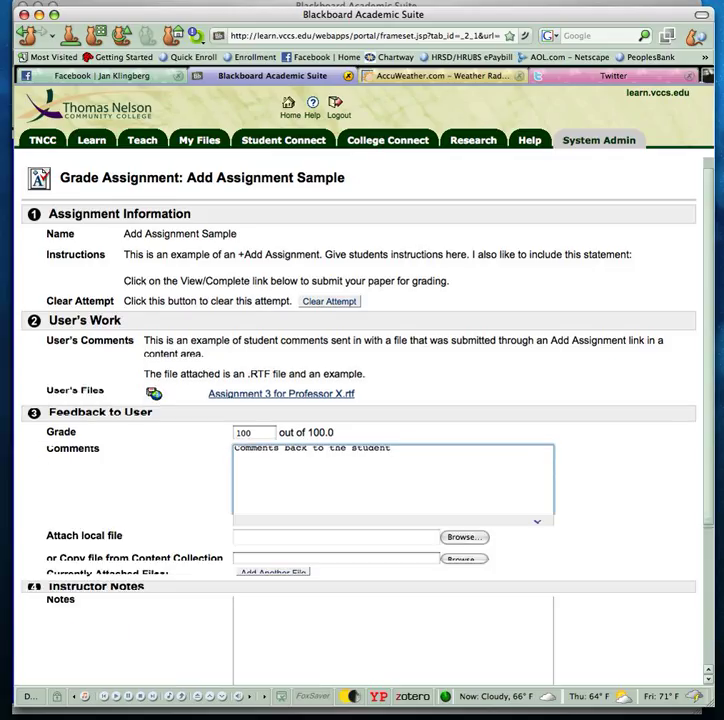
pyautogui.scroll(-3, 360, 430)
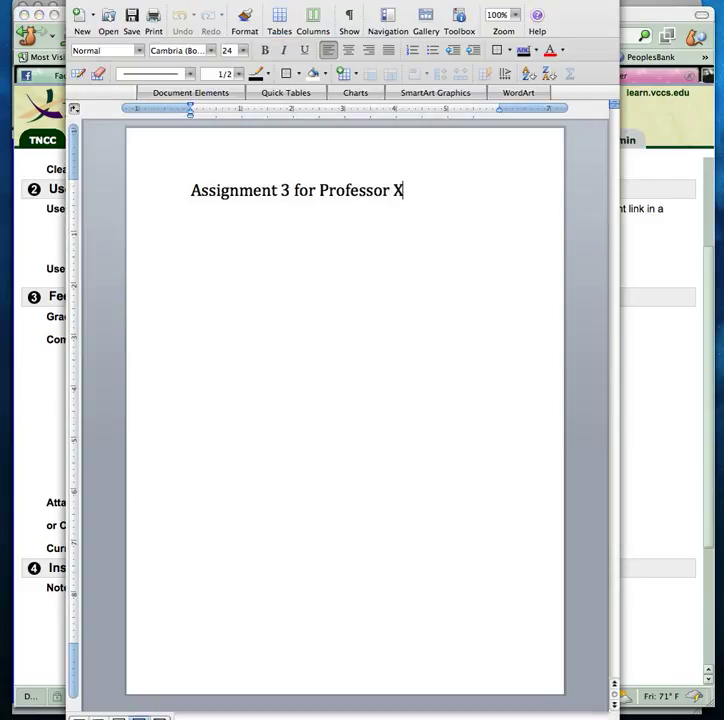
pyautogui.press('Return')
pyautogui.press('Return')
pyautogui.press('super+m')
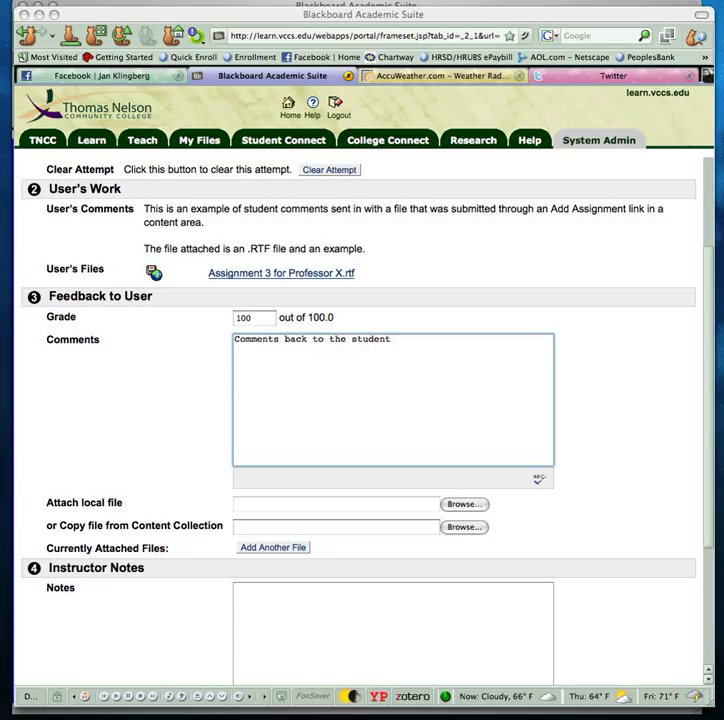
# Inspect the local file attachment option for student feedback and the Instructor Notes section of the grading form.
pyautogui.click(465, 504)
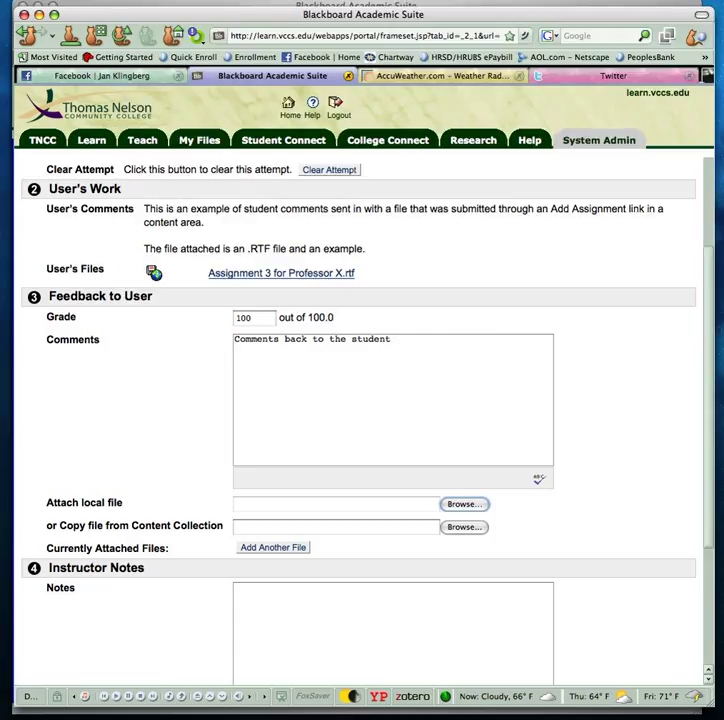
pyautogui.click(336, 504)
pyautogui.scroll(-3, 360, 420)
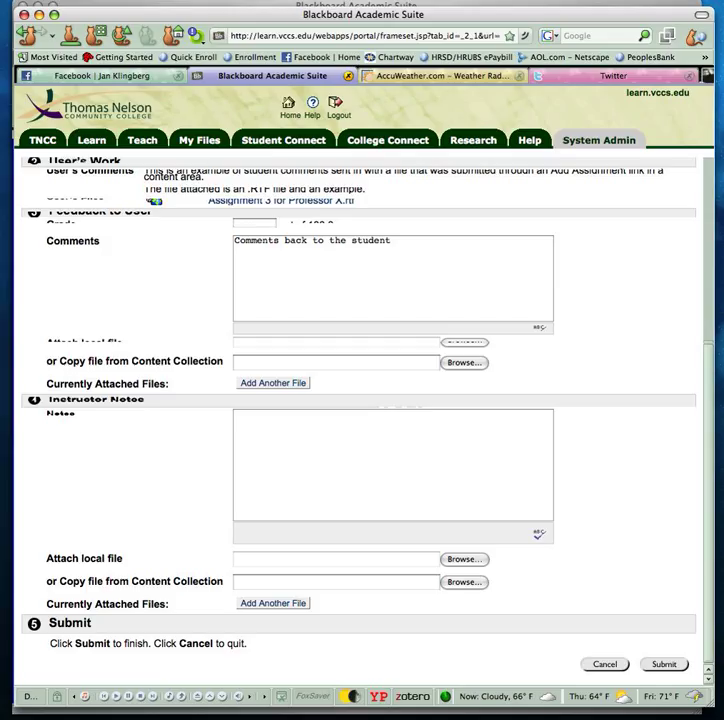
# Enter "-5 points - one day late" as the note under Instructor Notes and submit the grading form.
pyautogui.moveTo(48, 375); pyautogui.dragTo(145, 375)
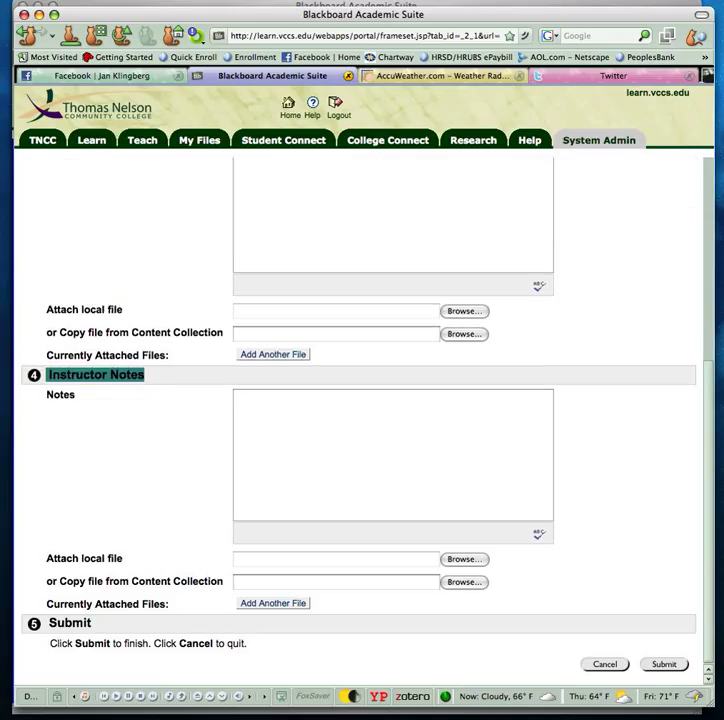
pyautogui.click(393, 454)
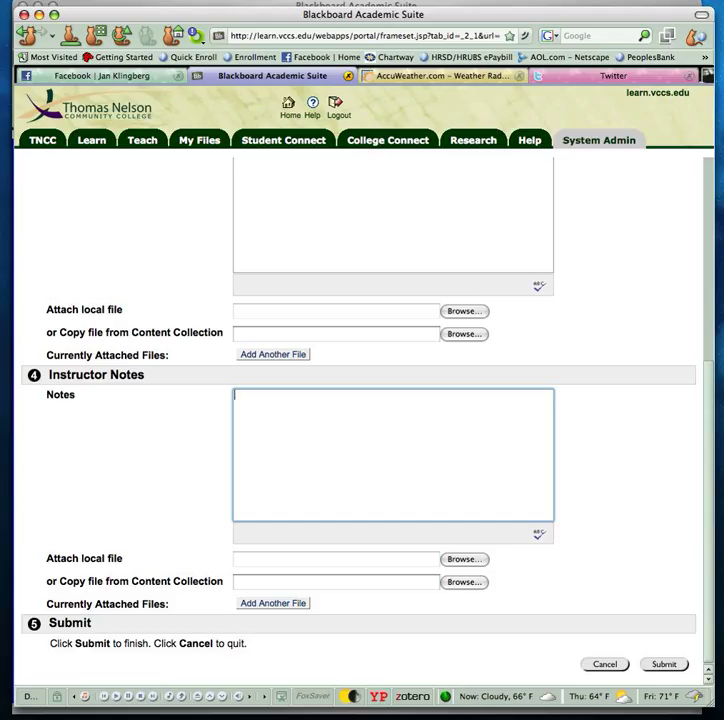
pyautogui.write('-5 points - one day late')
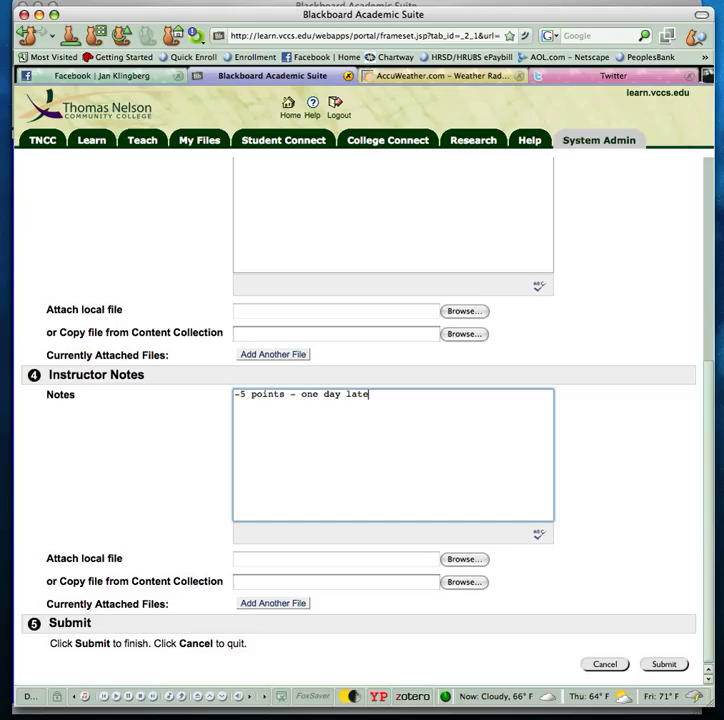
pyautogui.click(664, 664)
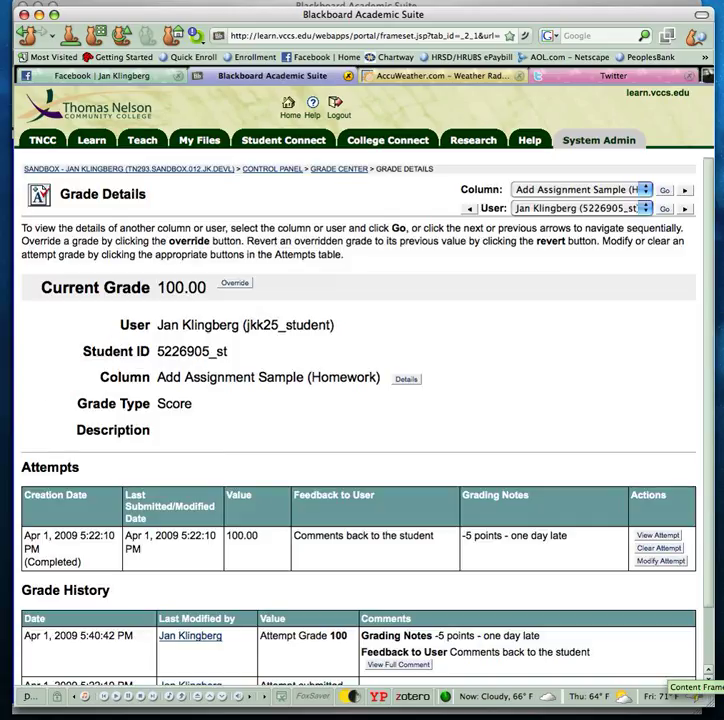
# Review the attempt's value, feedback to user and grading notes, along with the Grade History entries on the Grade Details page.
pyautogui.doubleClick(242, 536)
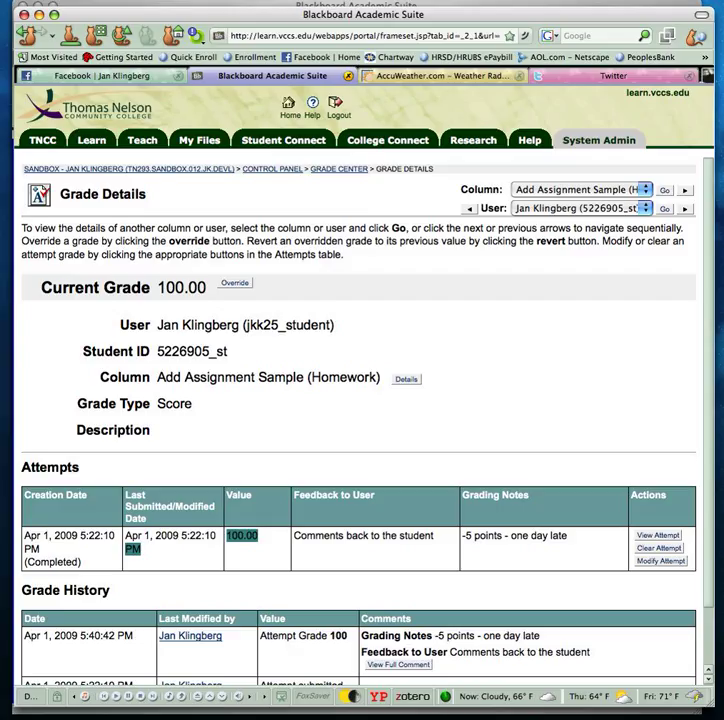
pyautogui.moveTo(301, 536); pyautogui.dragTo(436, 537)
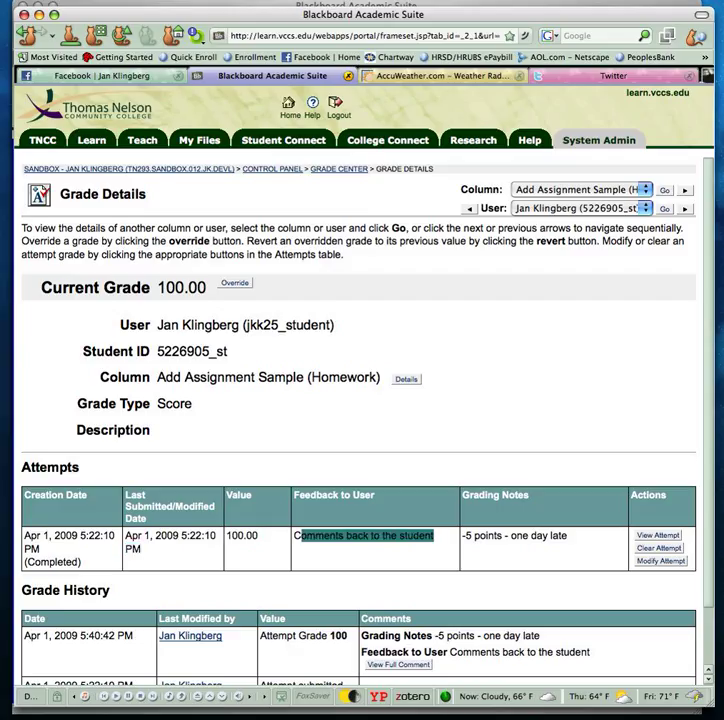
pyautogui.moveTo(502, 536); pyautogui.dragTo(567, 536)
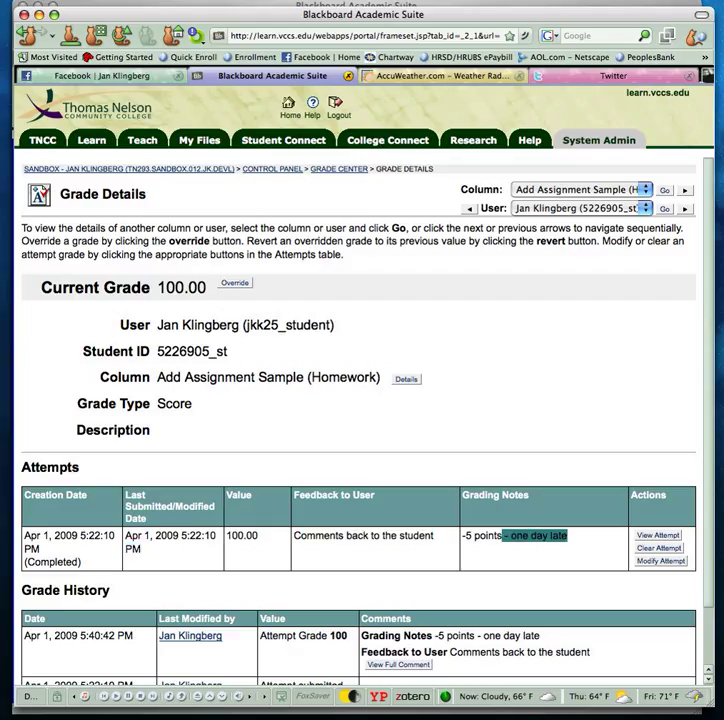
pyautogui.moveTo(502, 536); pyautogui.dragTo(462, 536)
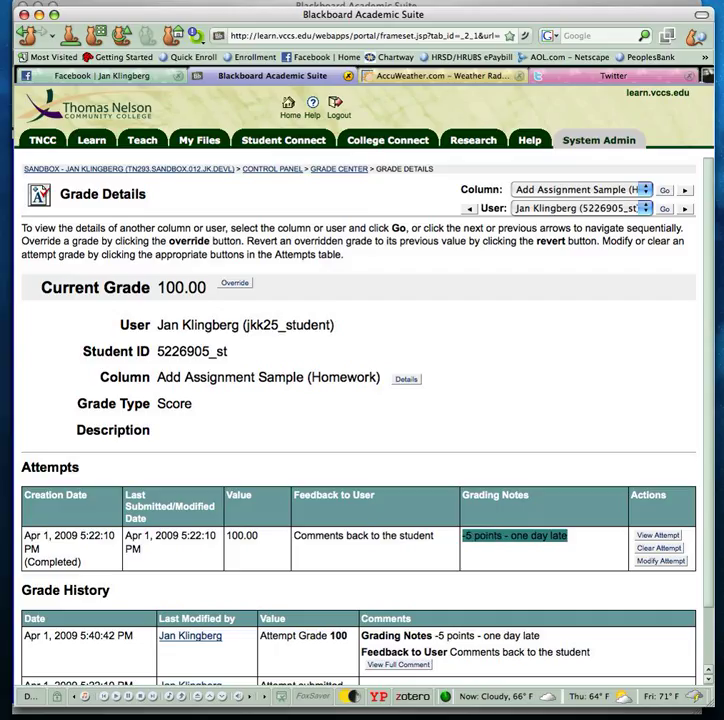
pyautogui.scroll(-1, 358, 420)
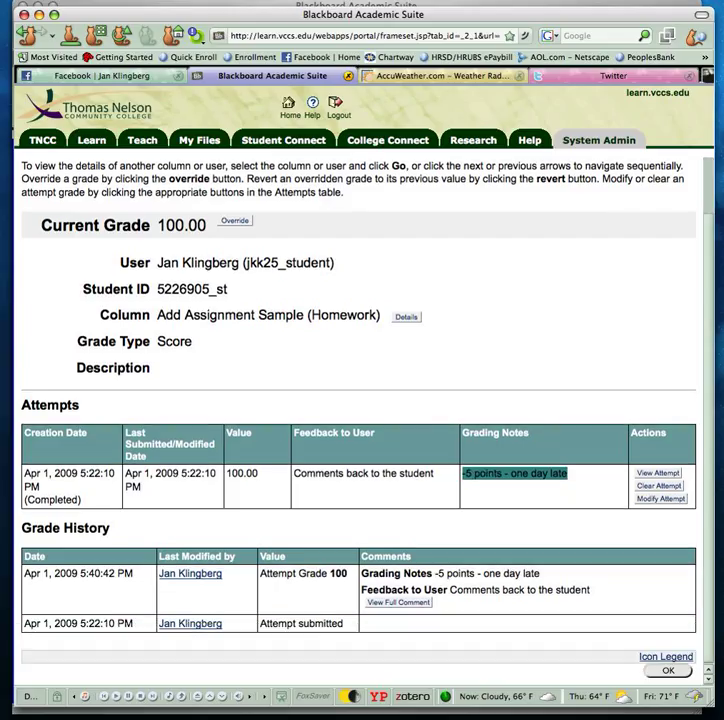
pyautogui.moveTo(31, 573); pyautogui.dragTo(344, 623)
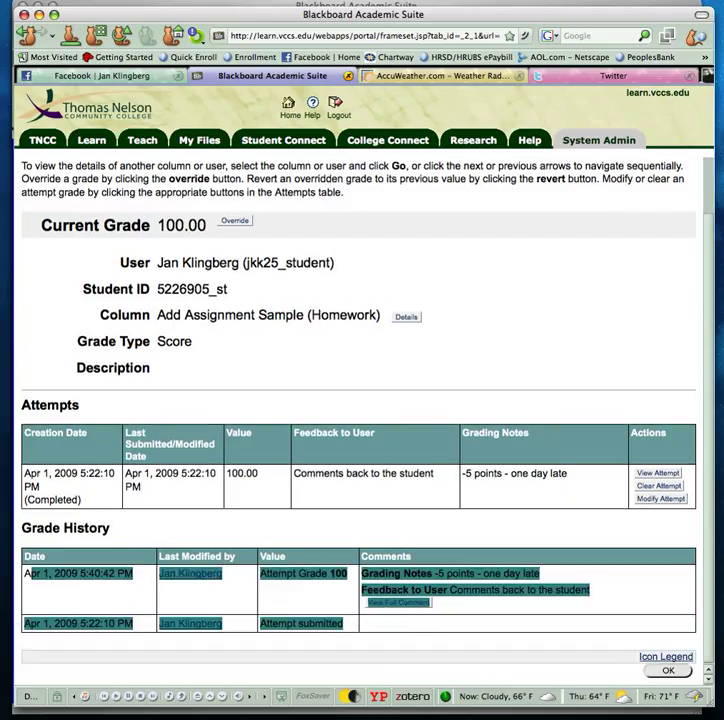
pyautogui.moveTo(31, 573); pyautogui.dragTo(22, 528)
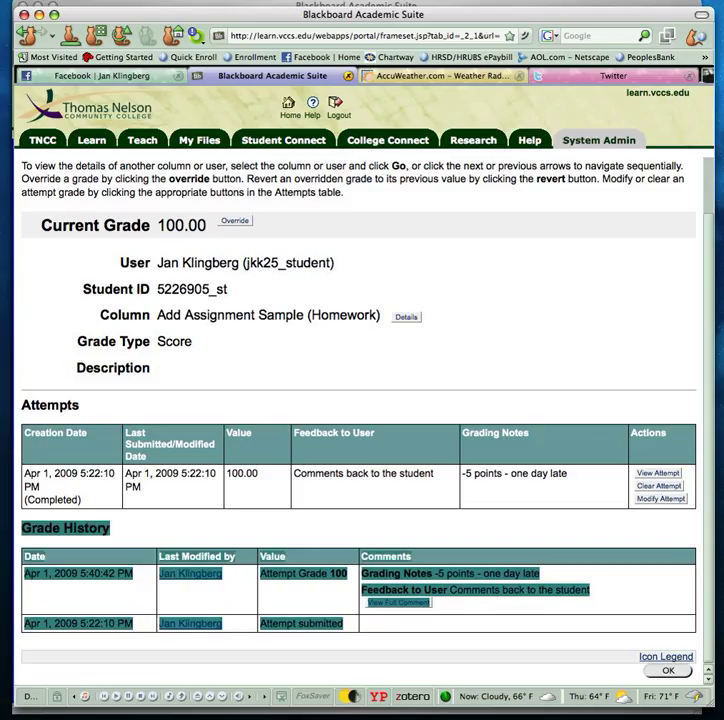
pyautogui.click(260, 529)
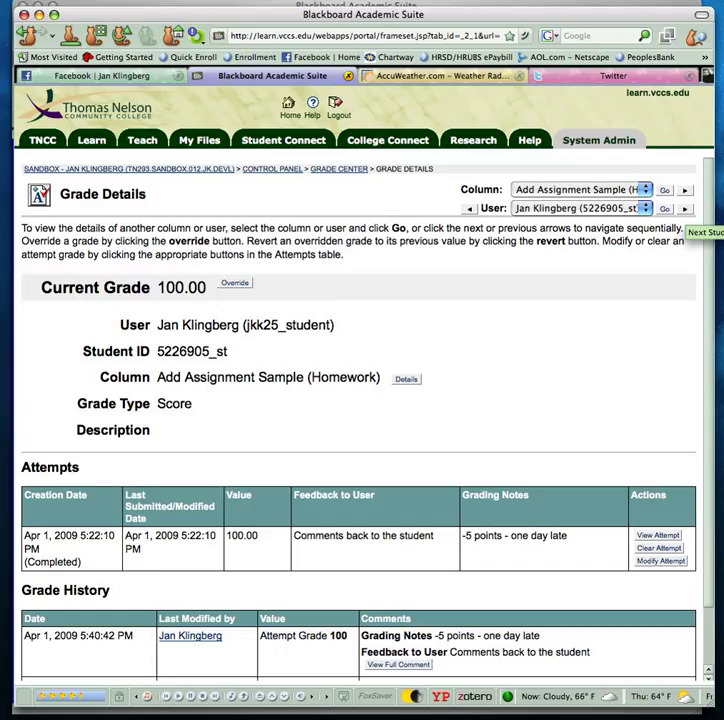
# View the next student's grade details for this assignment and display the icon legend back in the Grade Center.
pyautogui.click(684, 208)
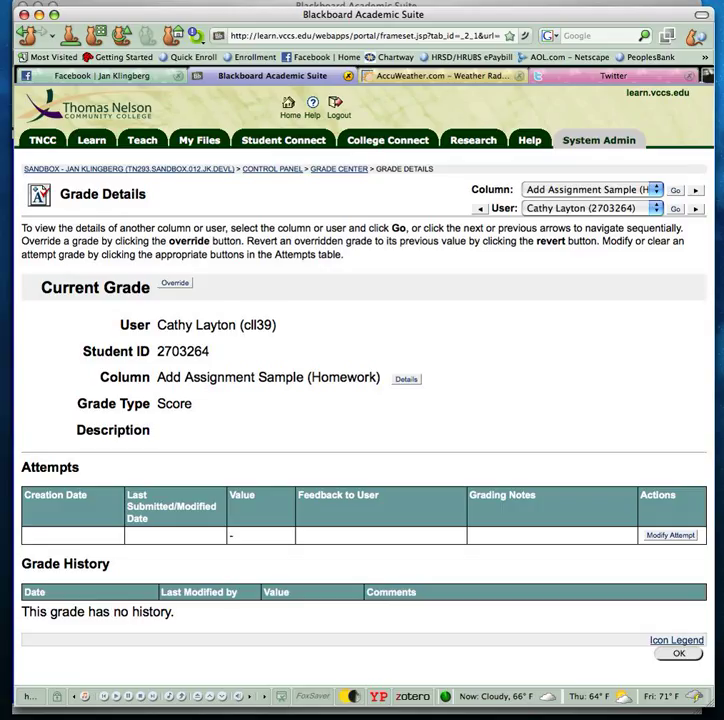
pyautogui.click(679, 654)
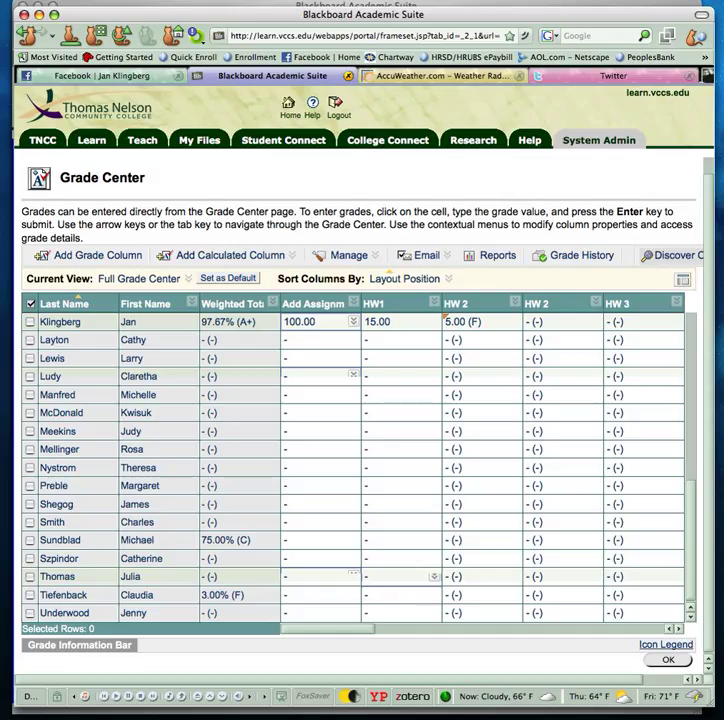
pyautogui.click(666, 644)
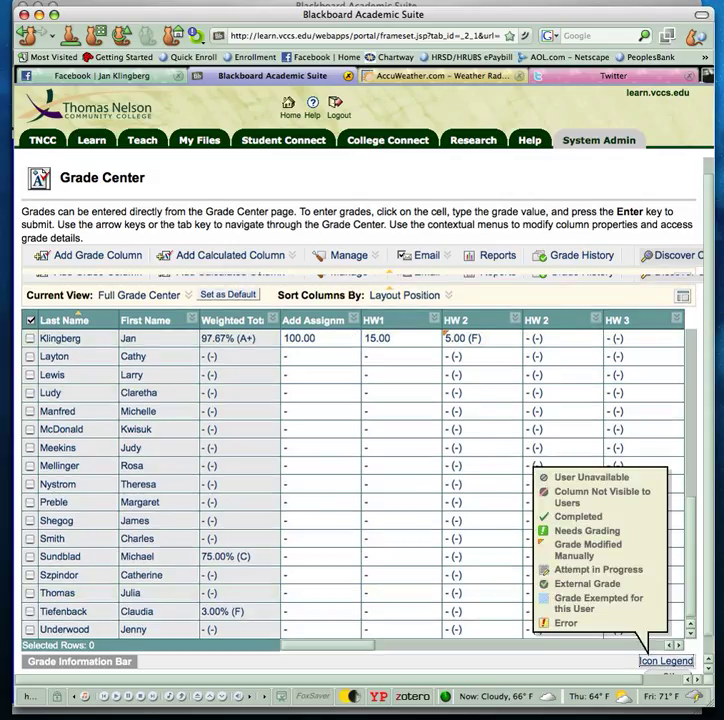